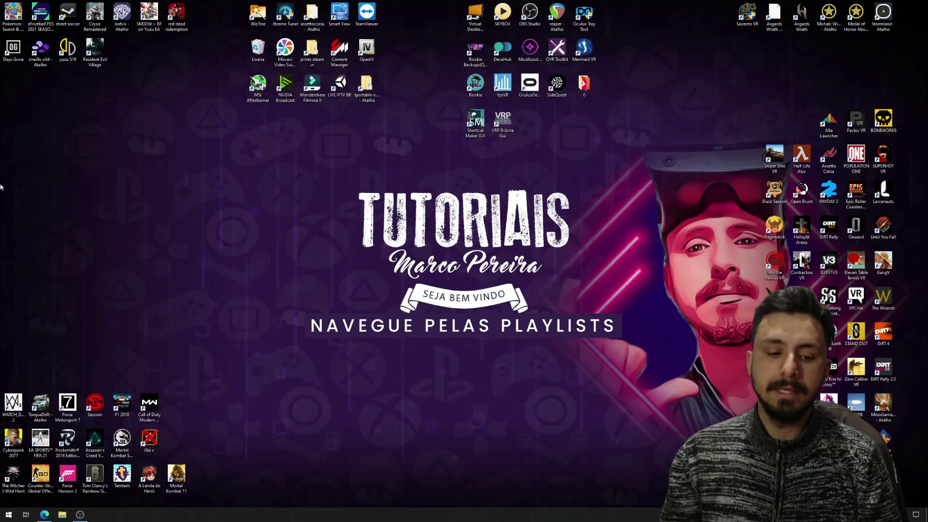
Switch to the browser and review the Oculus Quest 2 and Rift S software download options on the setup page
key(alt+Tab)
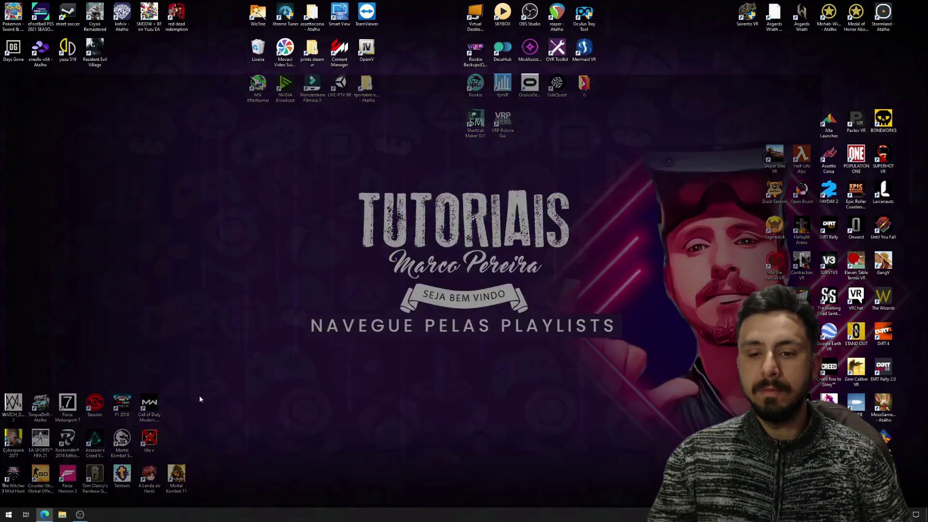
scroll(546, 197, down, 1)
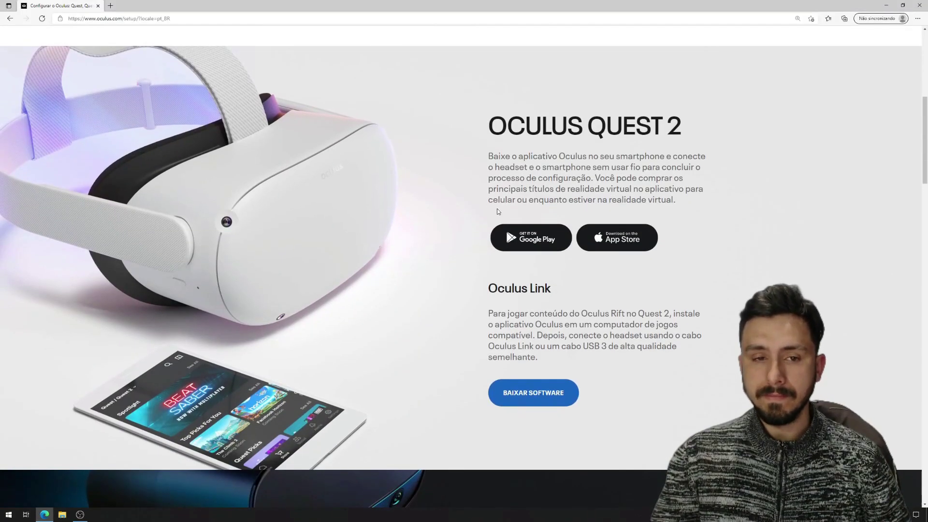
scroll(338, 144, up, 4)
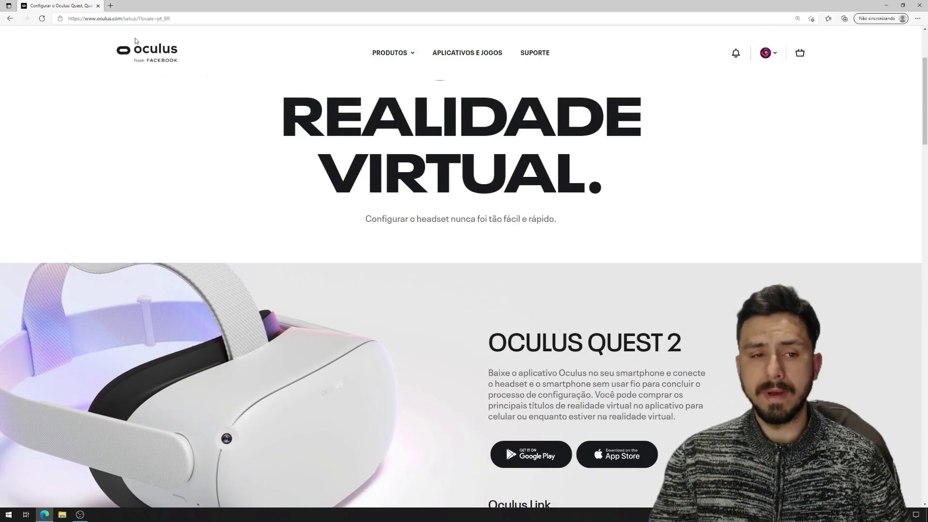
scroll(463, 158, down, 7)
scroll(463, 159, up, 3)
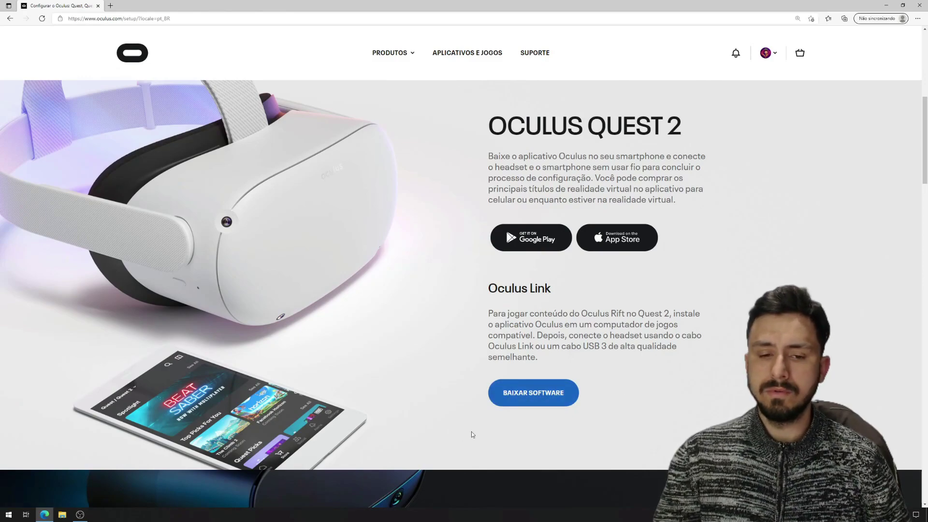
scroll(464, 437, down, 7)
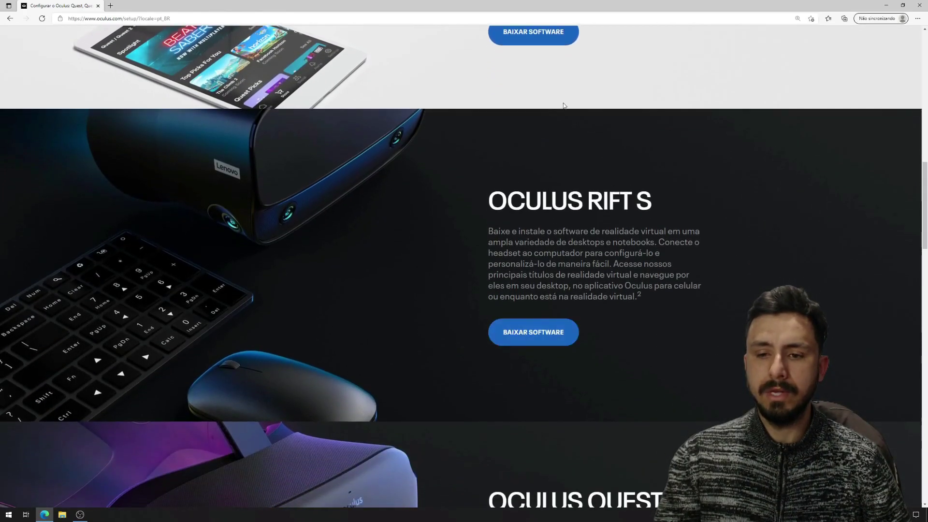
scroll(556, 357, up, 4)
scroll(530, 383, down, 4)
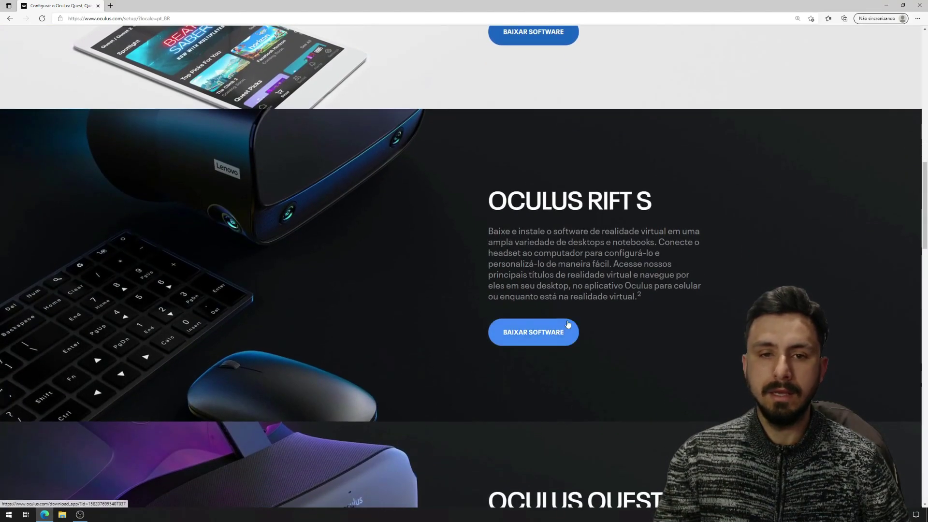
scroll(562, 320, up, 2)
scroll(562, 320, up, 3)
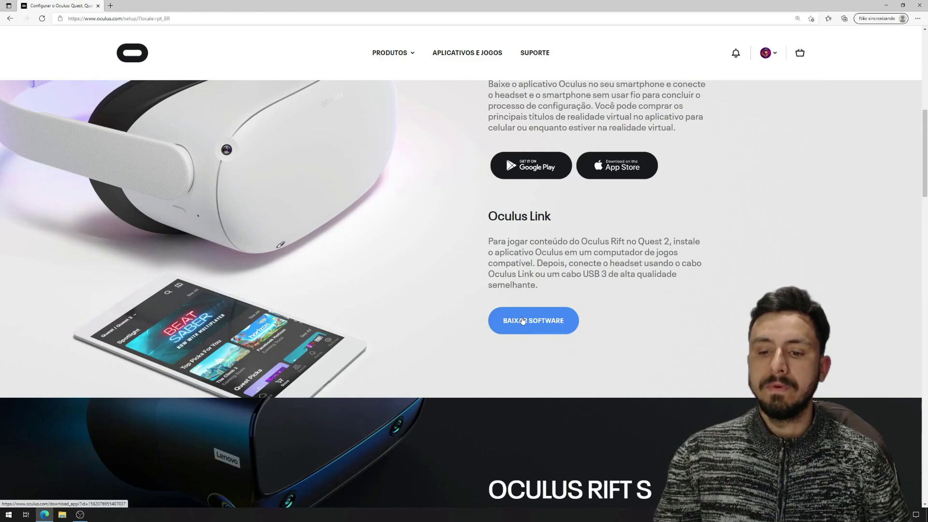
Start downloading the Oculus Link PC software for Quest 2 with Downloads as the destination, and cancel the save
click(547, 321)
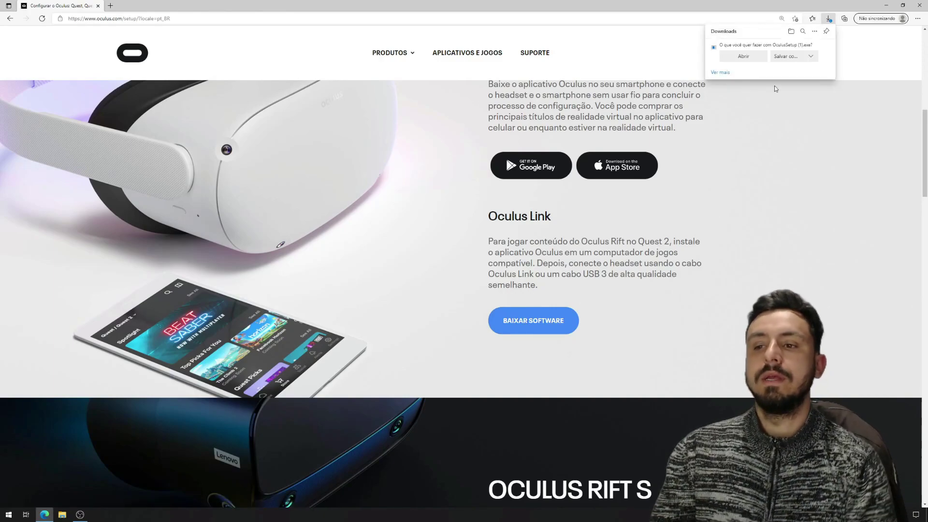
click(795, 56)
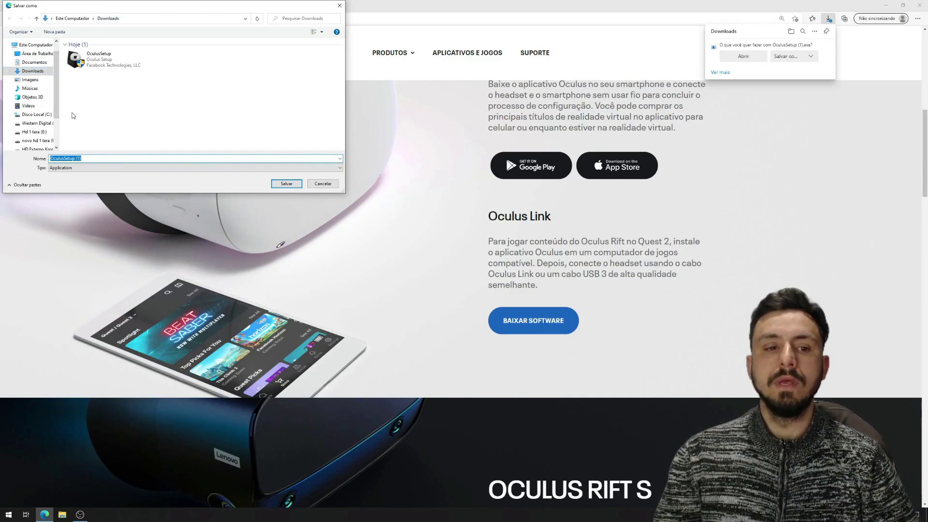
click(31, 71)
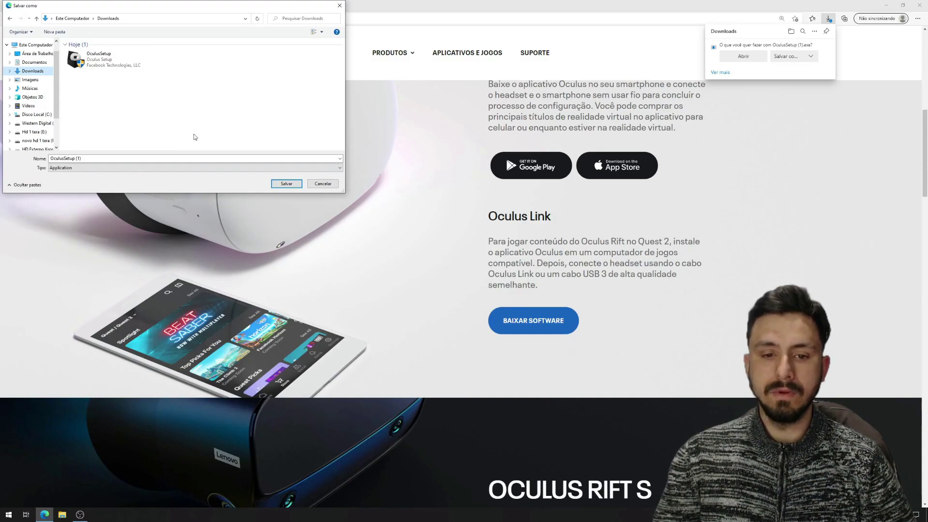
click(331, 183)
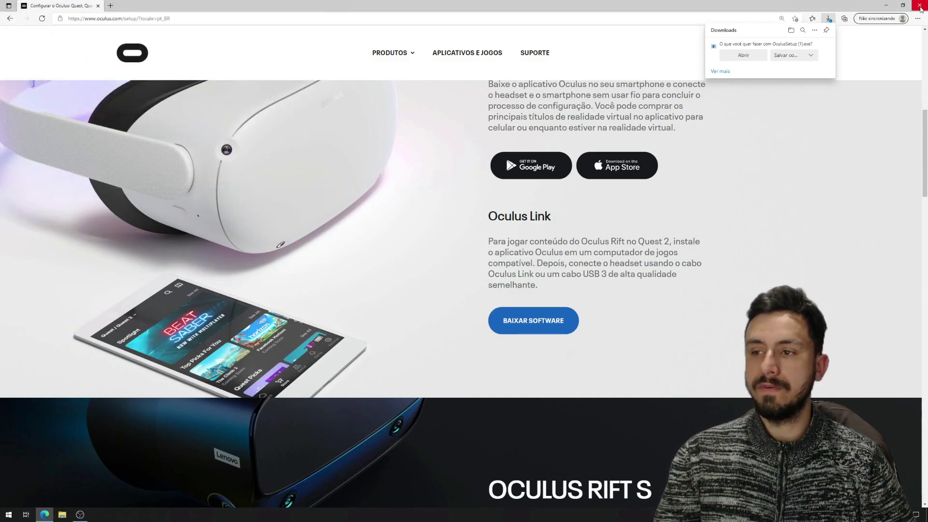
Close the browser, abandoning the pending download, and refresh the desktop
click(919, 6)
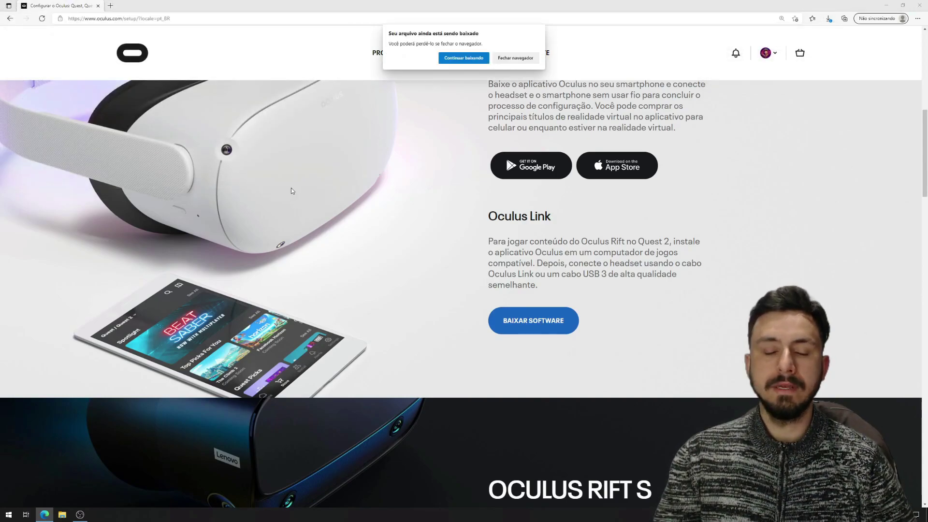
click(506, 59)
right_click(154, 158)
click(188, 180)
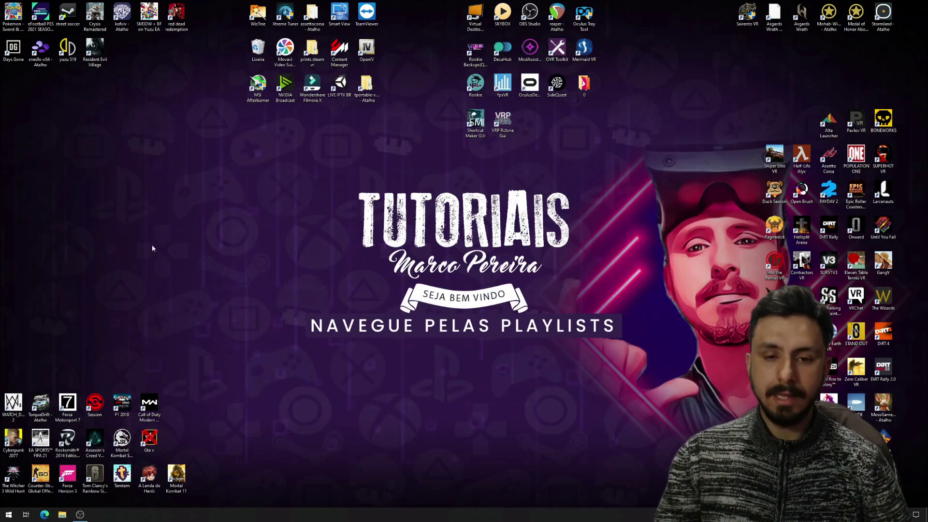
key(super)
key(super)
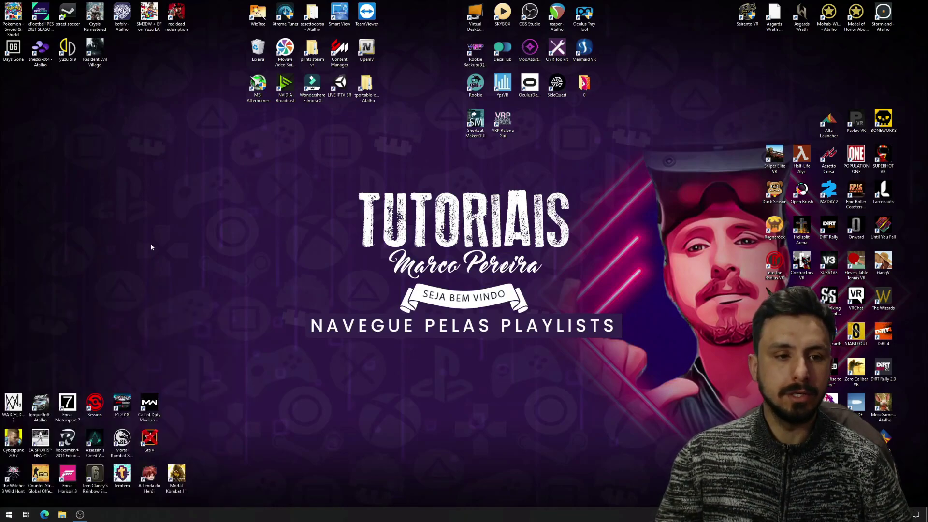
key(super)
key(super)
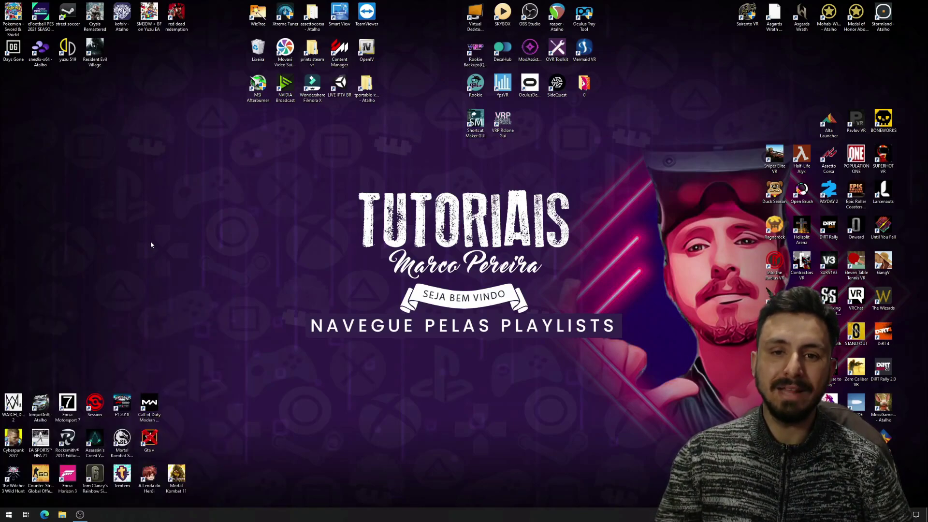
Open the Run dialog, move it to an empty area higher on the desktop, and place the cursor in the OculusSetup.exe command
key(super+r)
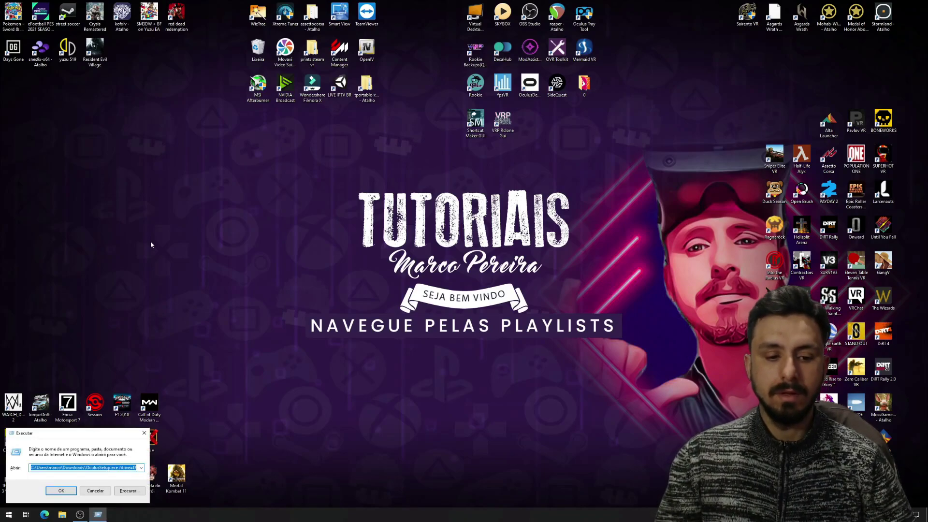
drag(63, 433, 168, 139)
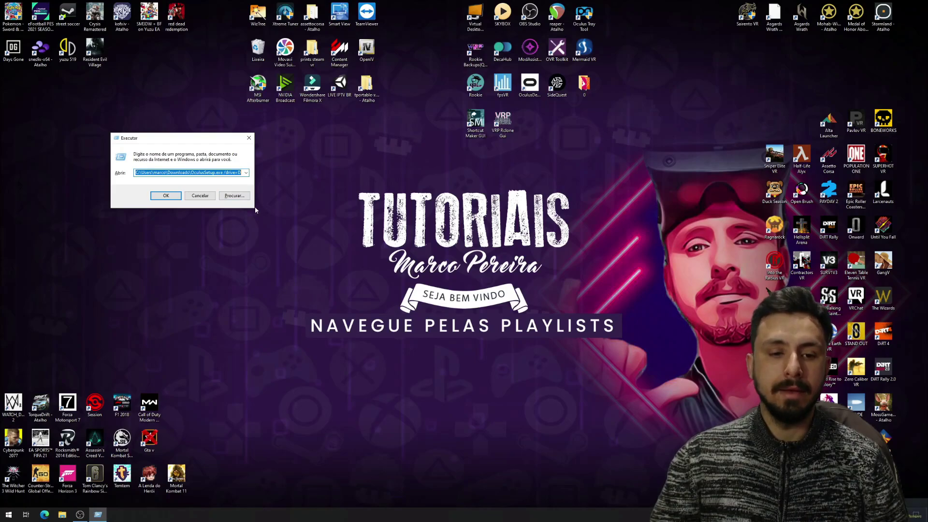
click(152, 174)
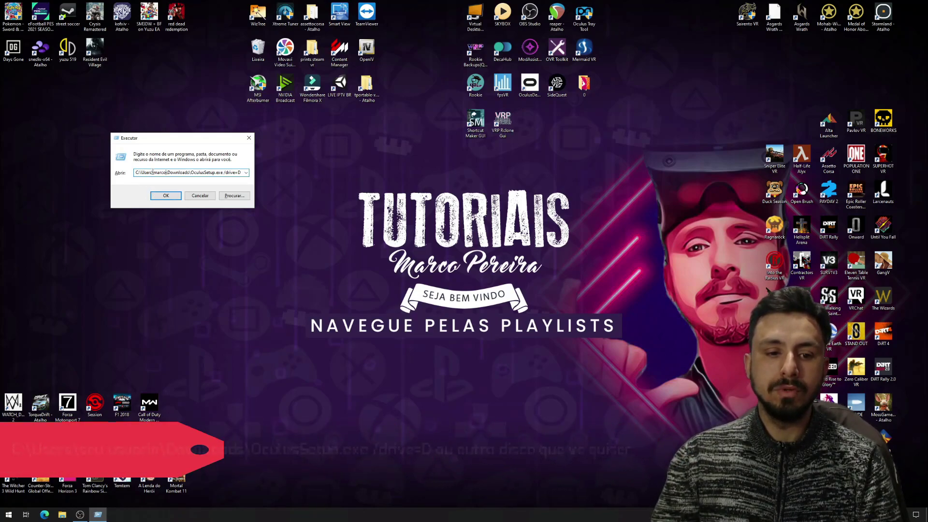
Check the user profile folder's name under Usuários on drive C: and return to the command in the Run dialog
click(63, 514)
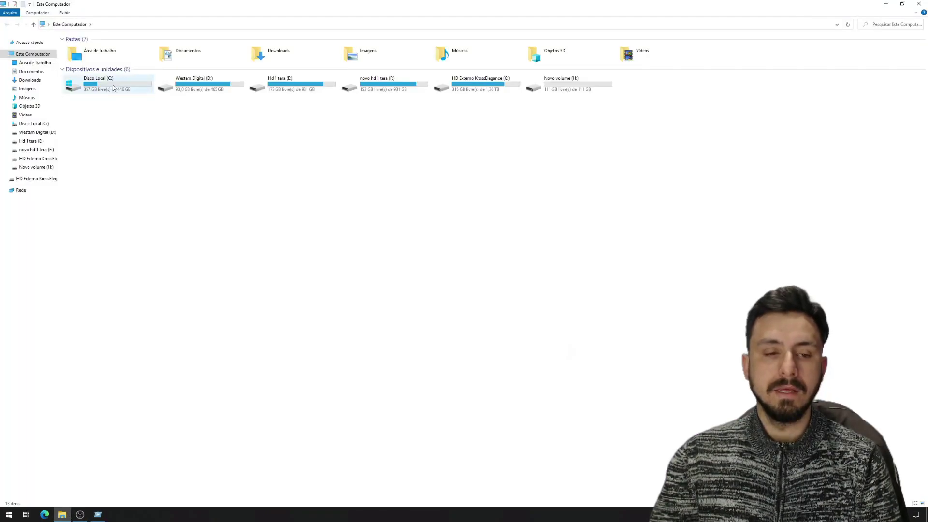
double_click(113, 86)
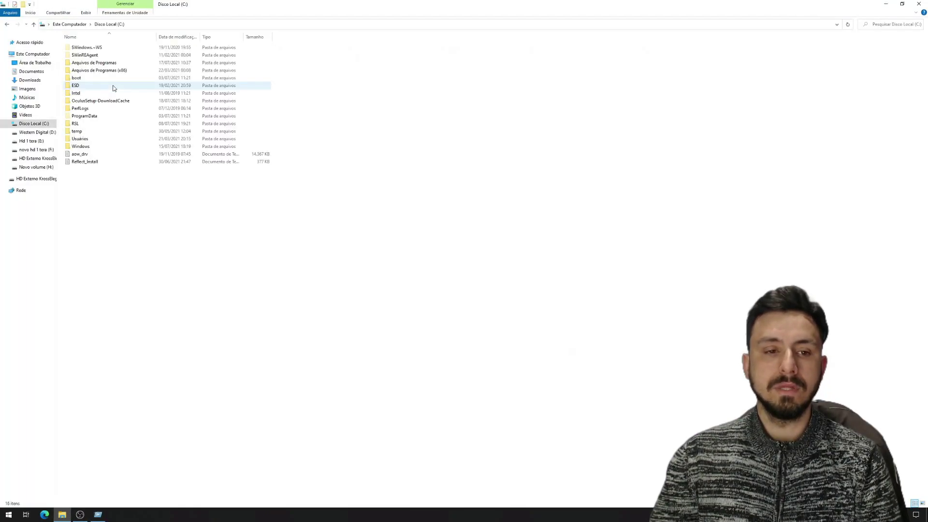
double_click(87, 140)
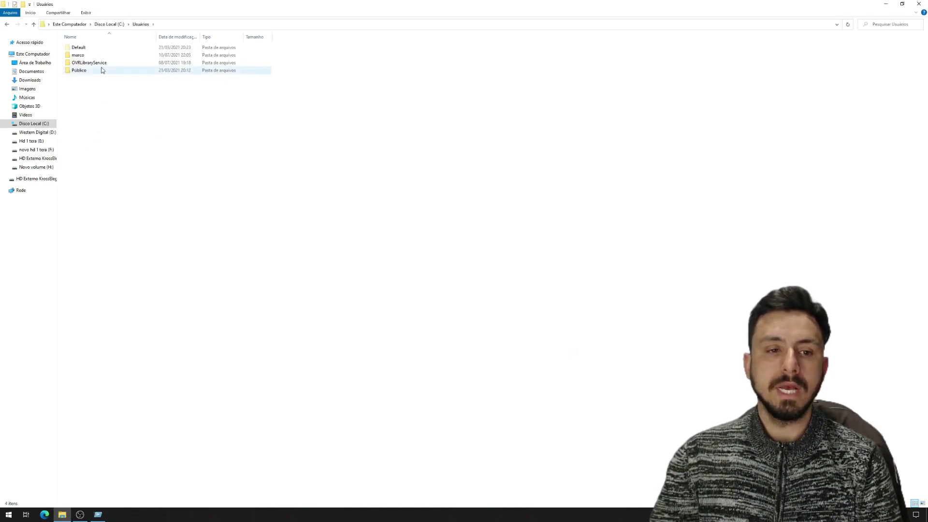
click(79, 55)
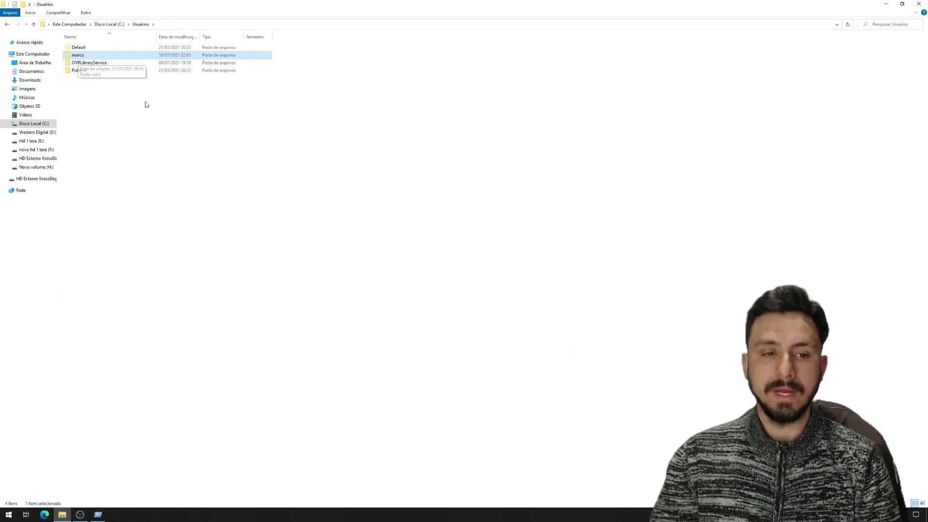
click(884, 7)
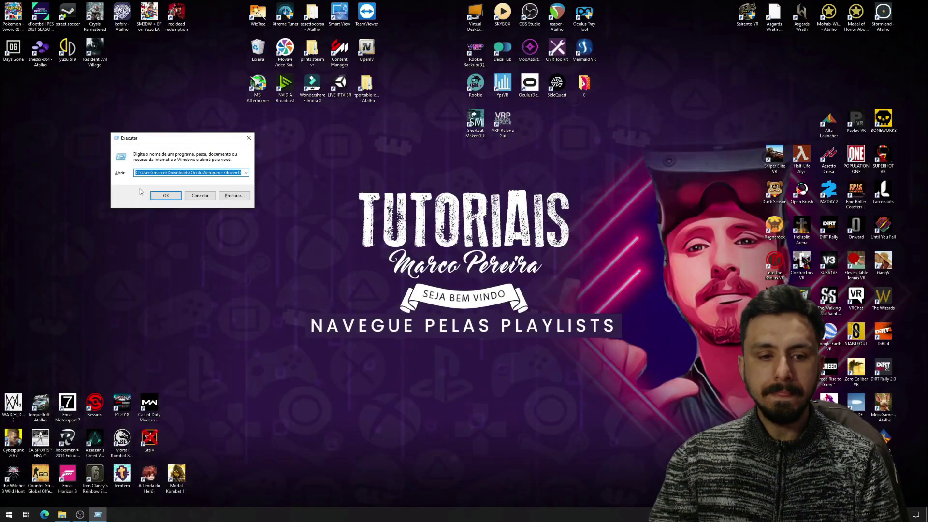
click(143, 173)
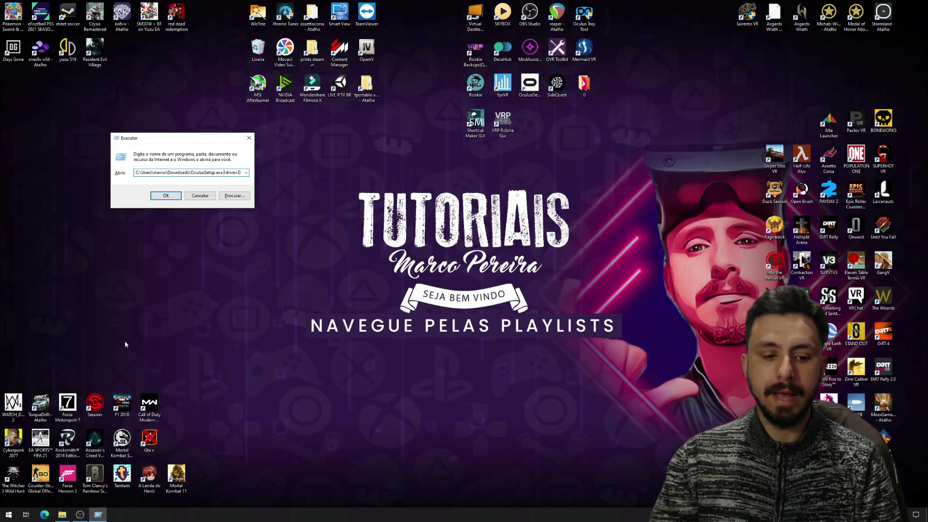
Locate the OculusSetup installer in the Downloads folder of the user profile and select it
click(62, 514)
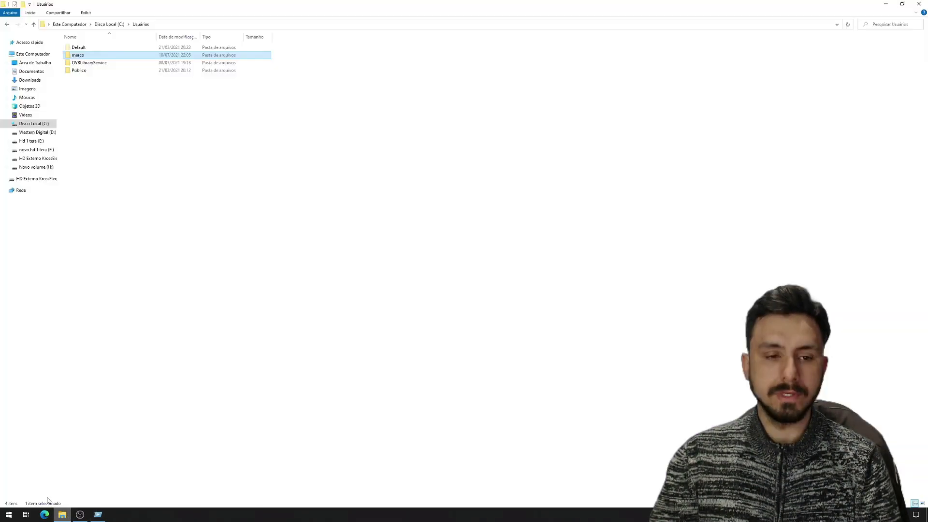
double_click(78, 56)
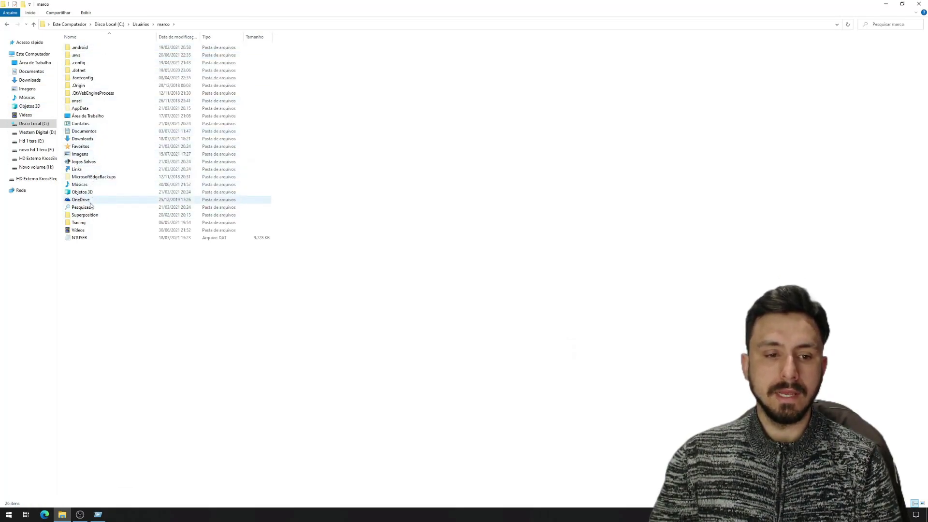
click(95, 124)
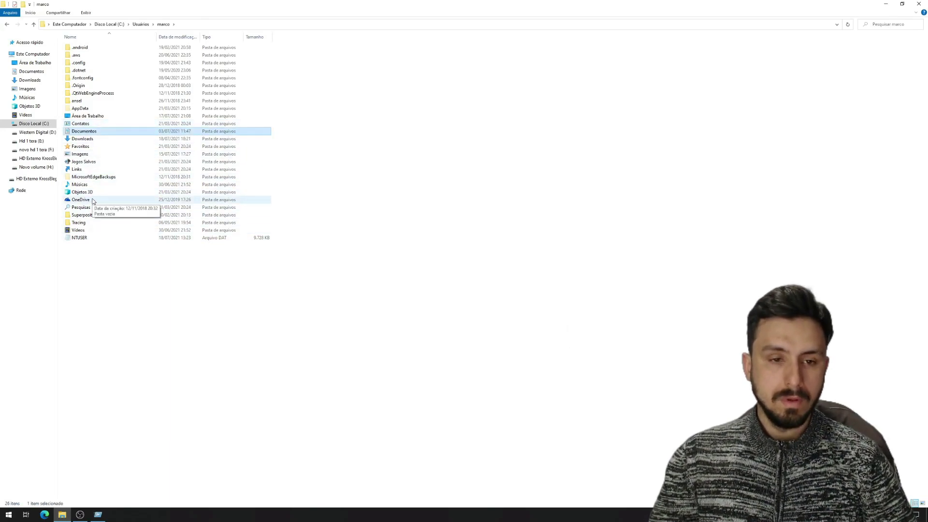
double_click(106, 139)
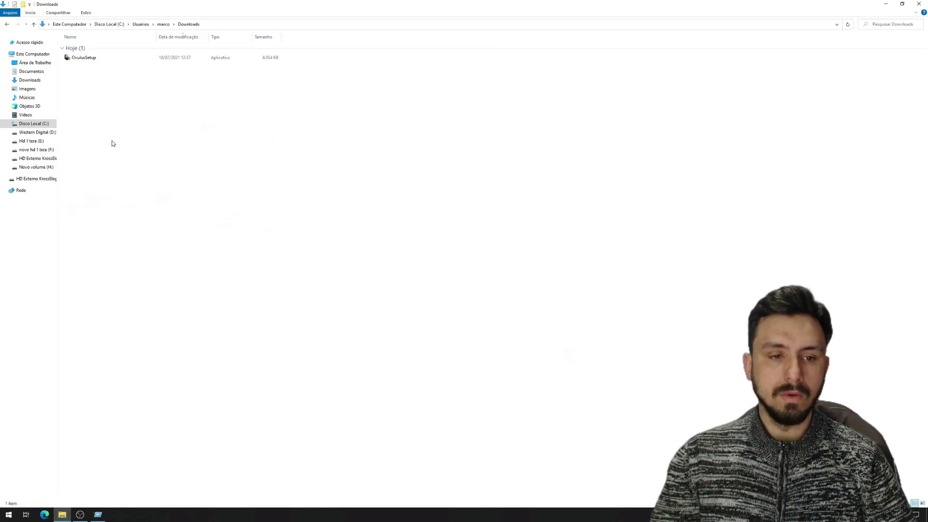
click(107, 58)
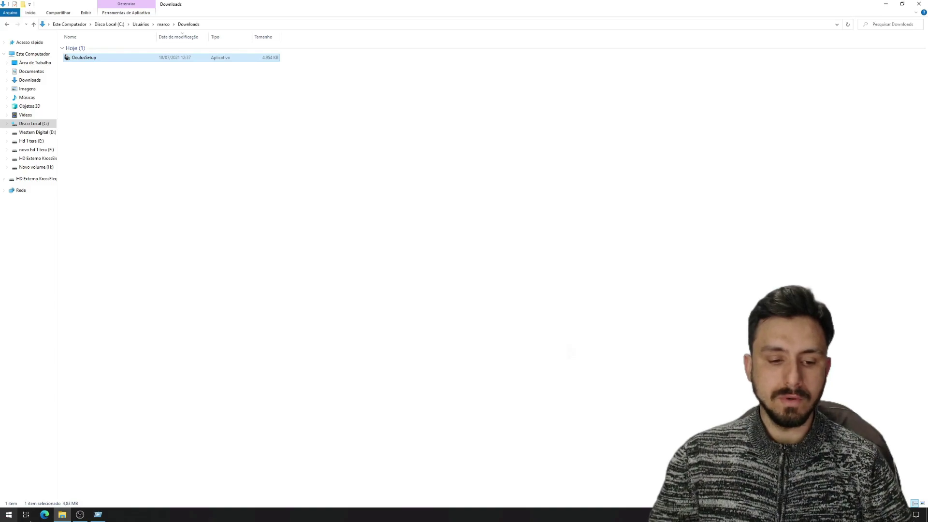
Return to the Run dialog and review the user folder and OculusSetup.exe parts of the command path
click(97, 514)
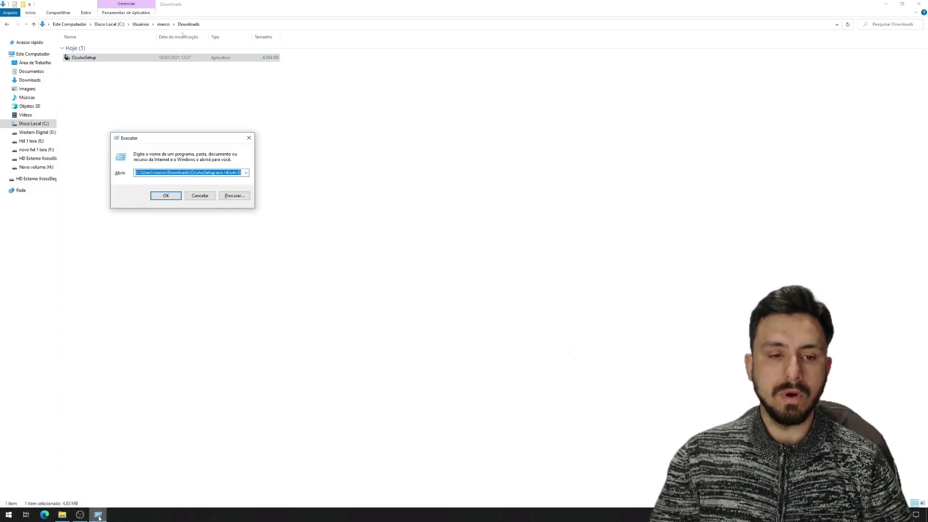
click(150, 173)
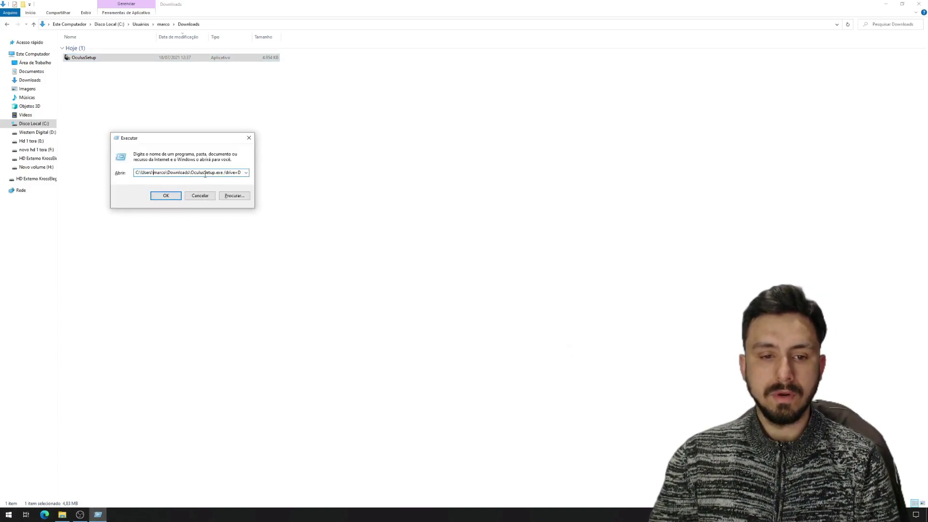
click(223, 173)
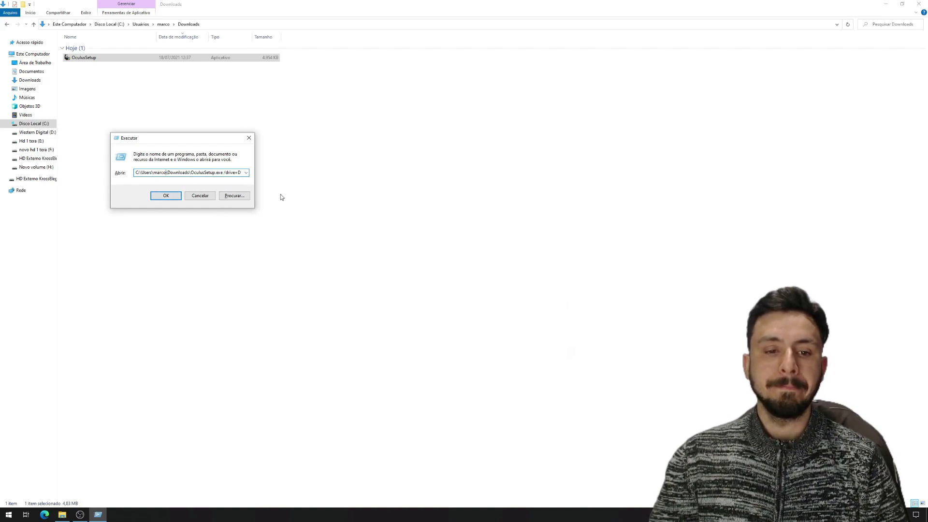
Check the drive letter in the command's /drive=D parameter against the drives listed in Este Computador
click(239, 173)
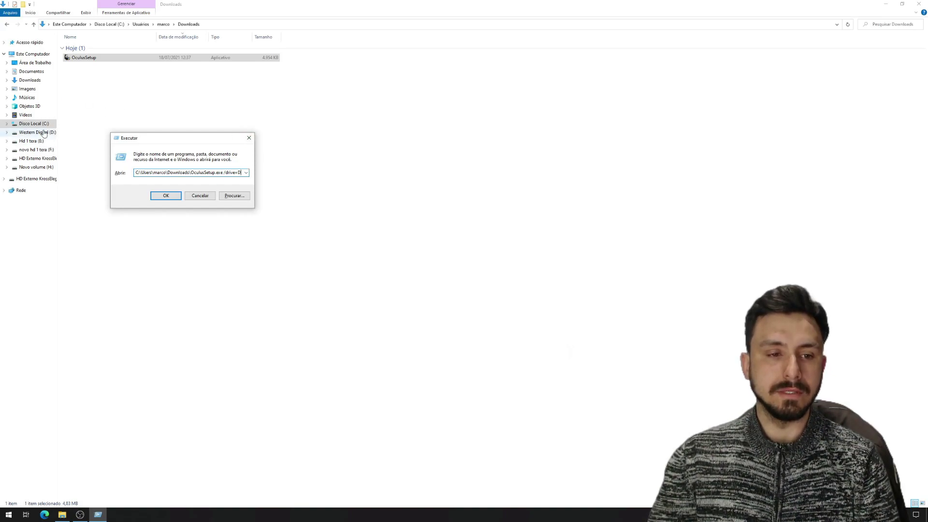
click(44, 54)
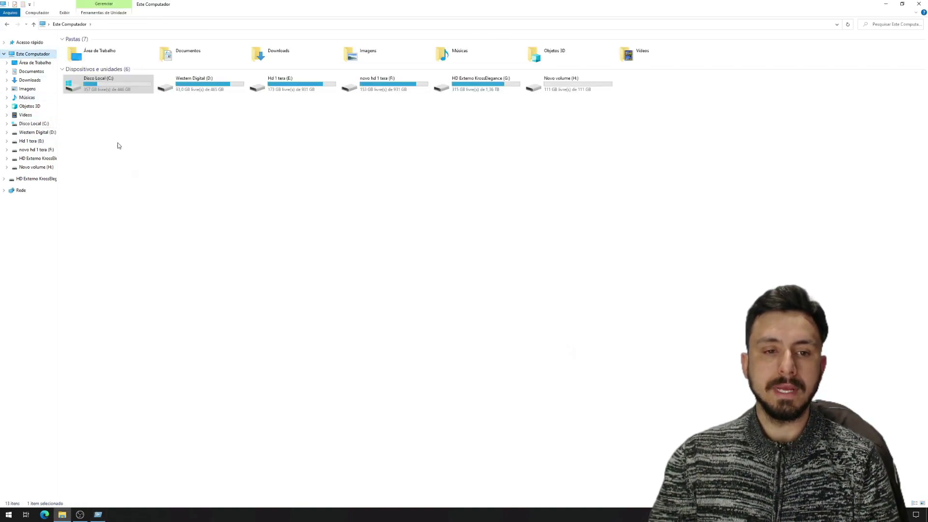
click(117, 143)
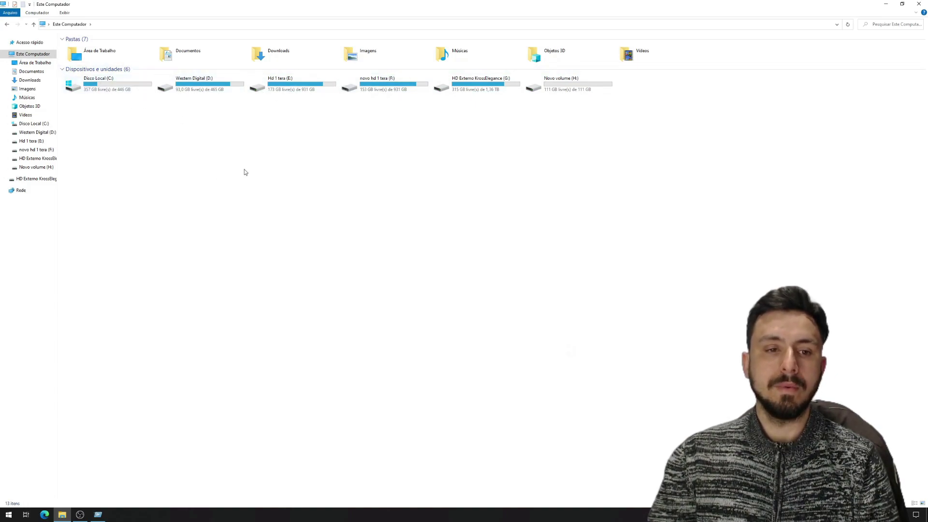
Run the OculusSetup.exe command with the /drive=D parameter from the Run dialog and close the Este Computador window
key(super+r)
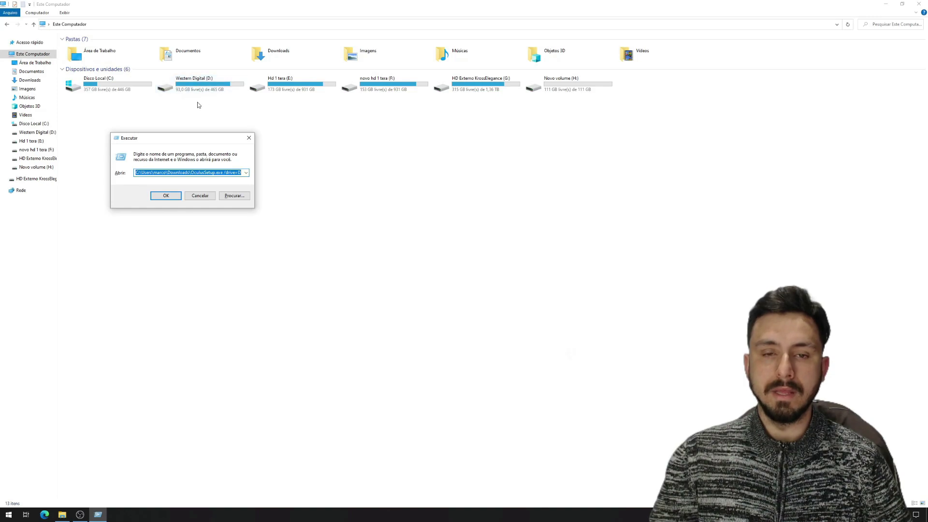
click(175, 196)
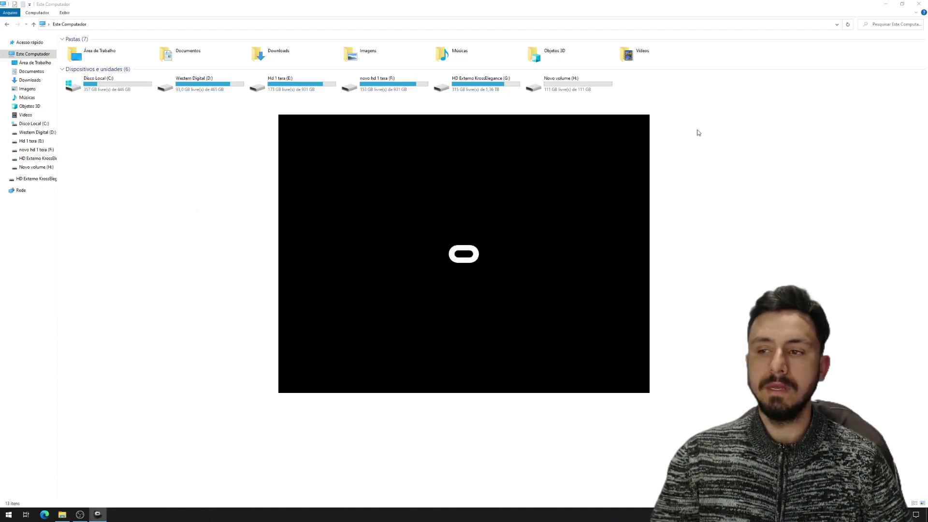
click(918, 4)
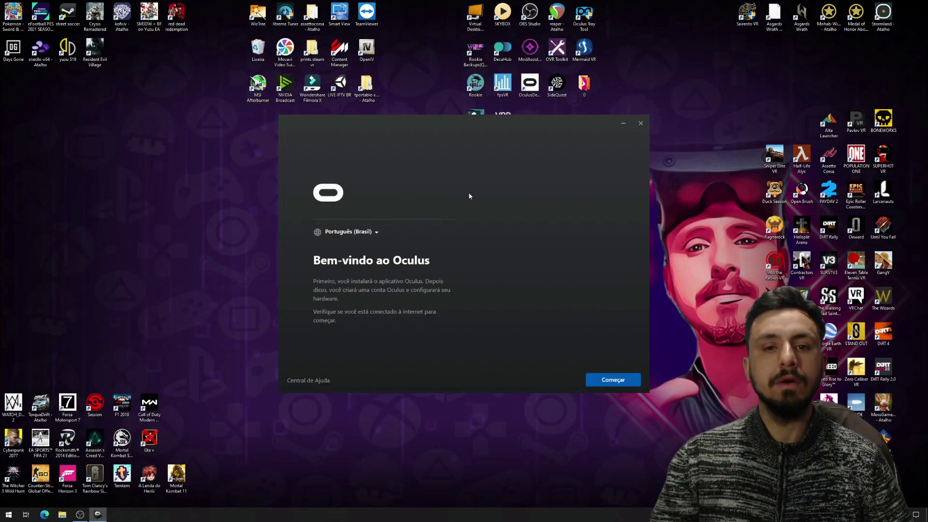
Start the Oculus setup and agree to the Terms and Conditions, moving the installer window aside
click(635, 386)
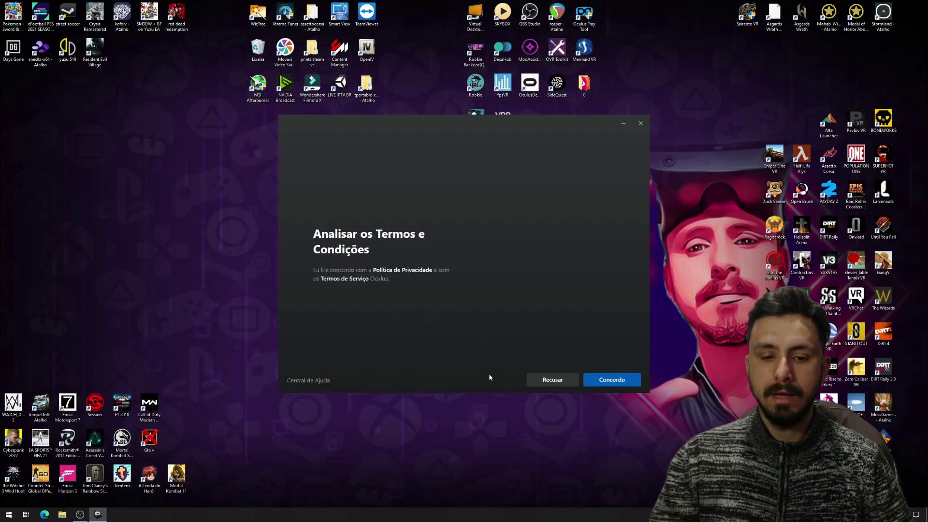
click(627, 381)
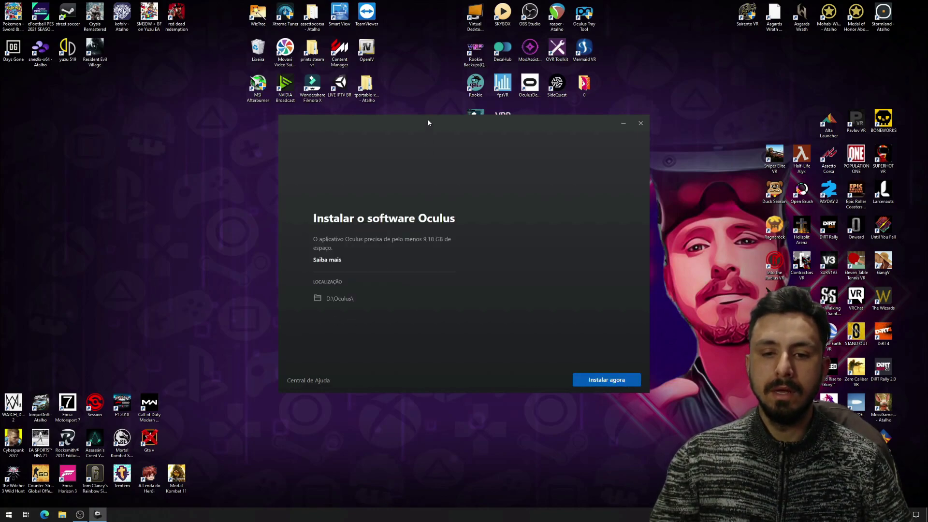
drag(428, 123, 345, 88)
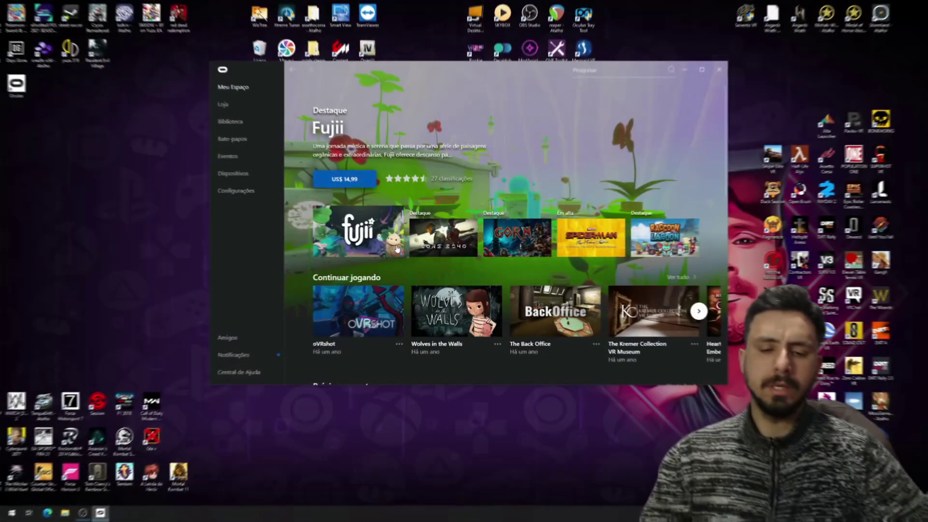
Add the root of drive novo hd 1 tera (F:) as a library location in the Oculus general settings
click(250, 191)
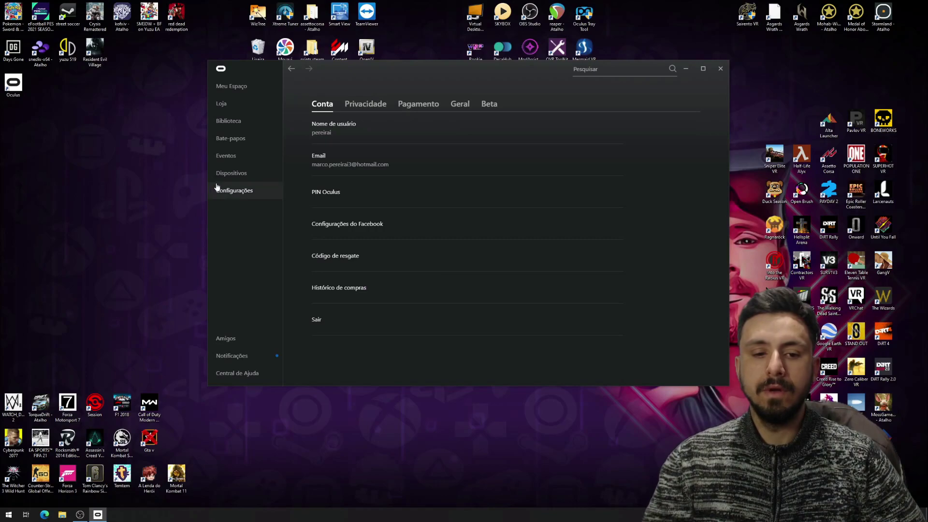
click(247, 190)
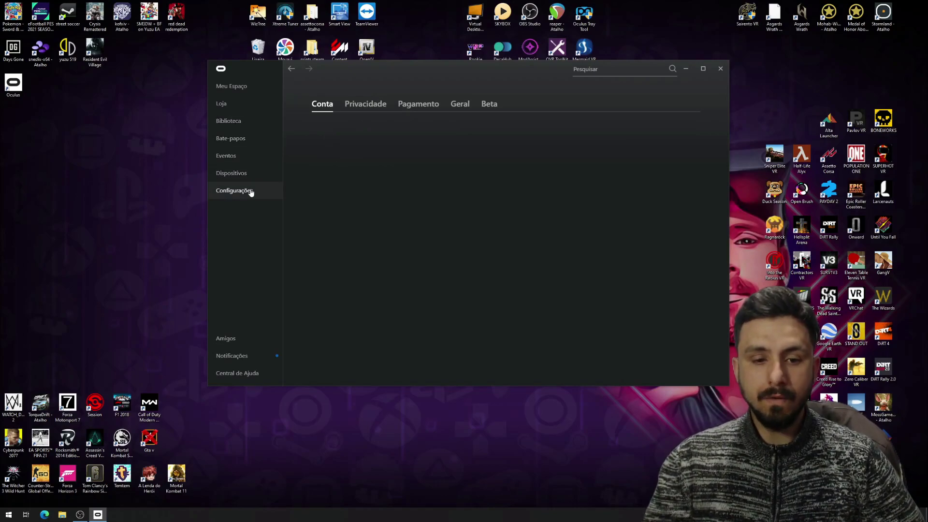
click(459, 104)
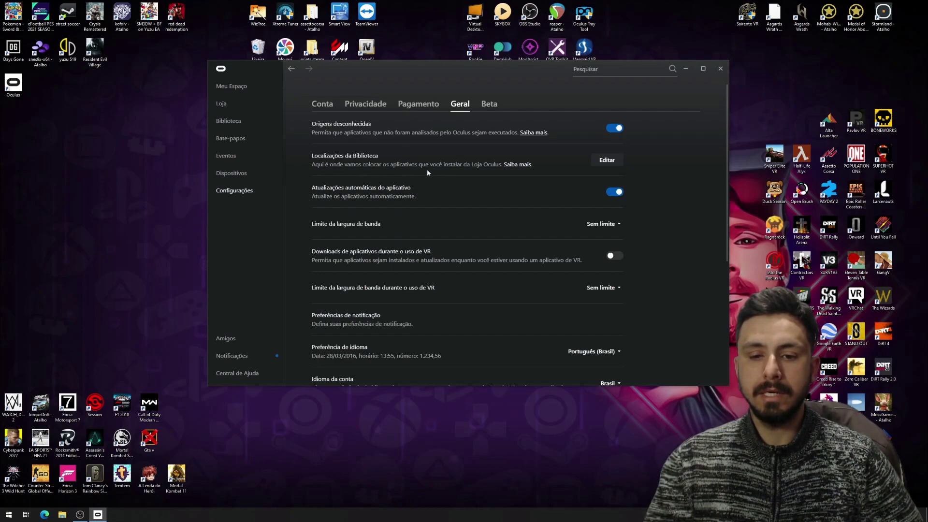
click(607, 160)
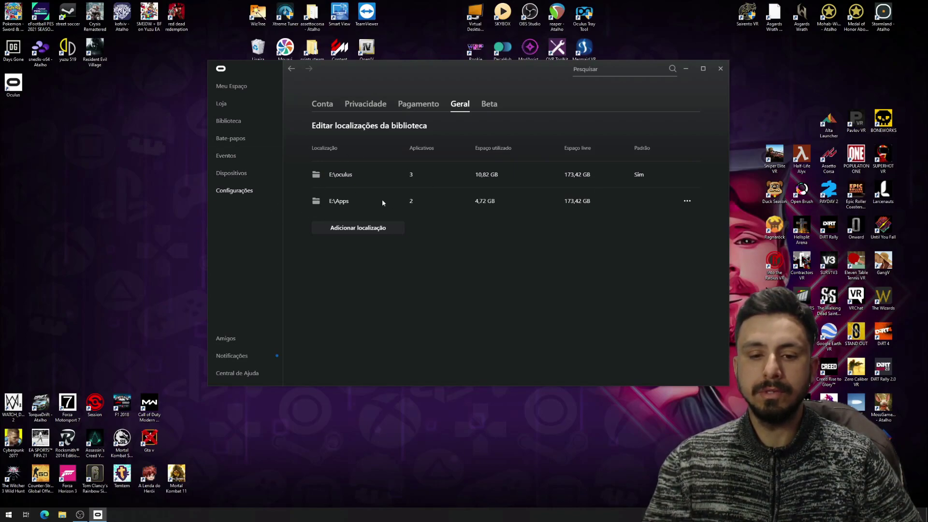
click(356, 228)
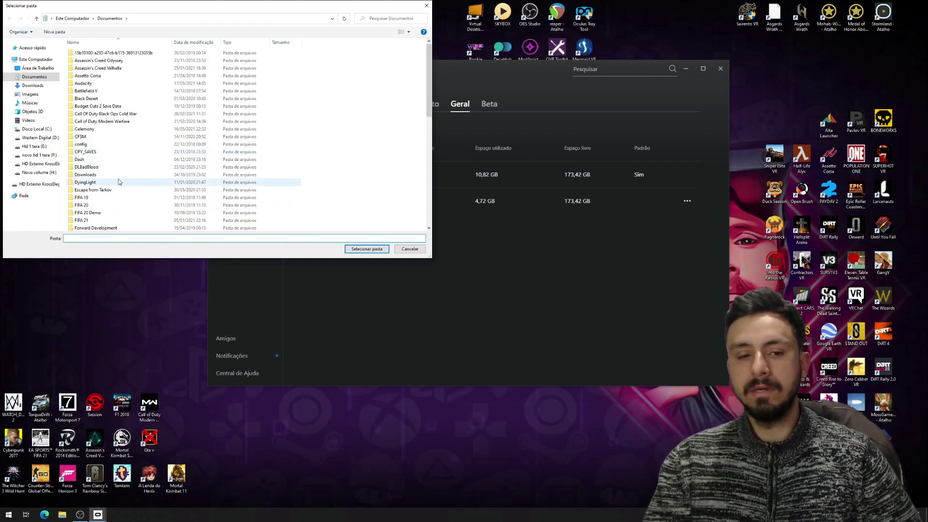
click(49, 156)
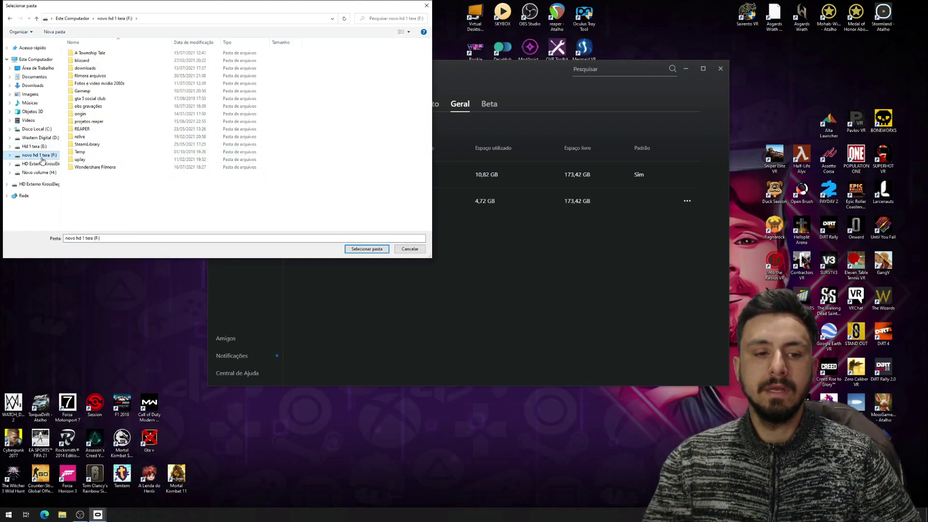
click(366, 249)
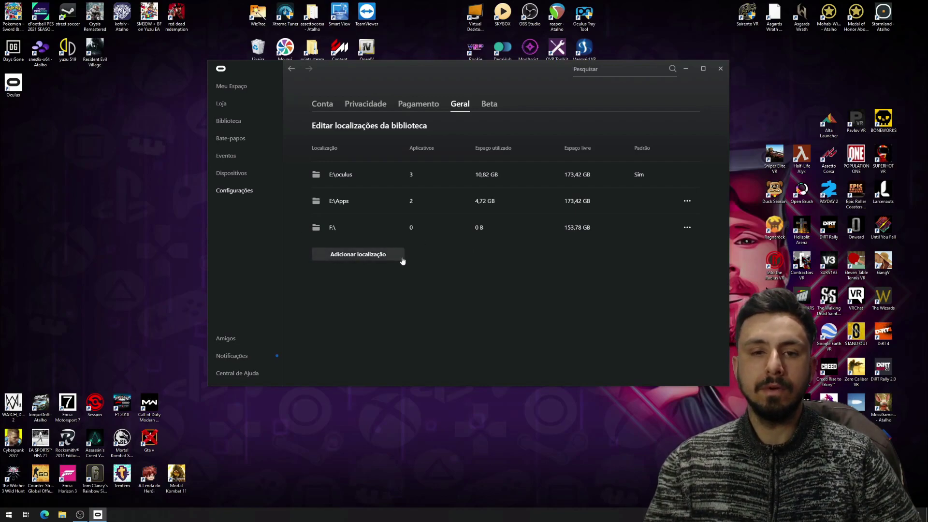
Create a folder named "jogos oculus" on drive F: and add it as another library location
click(373, 259)
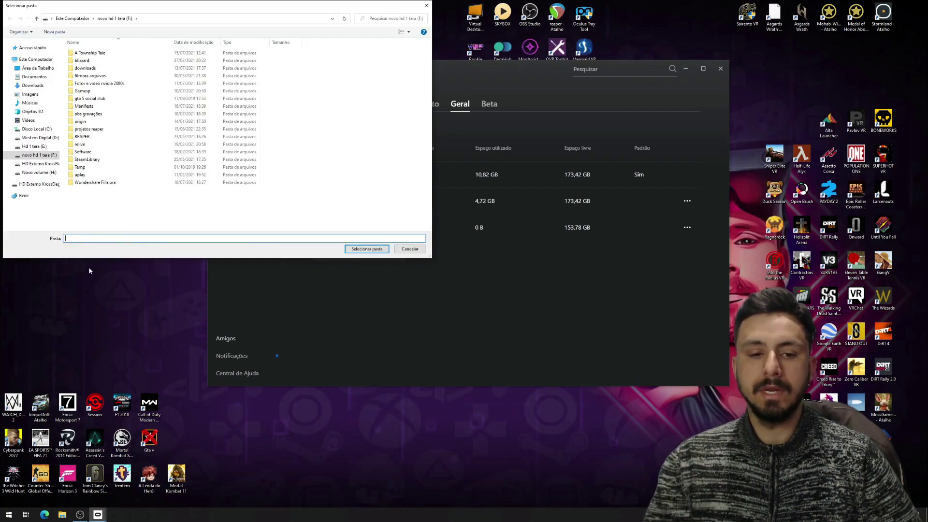
right_click(117, 201)
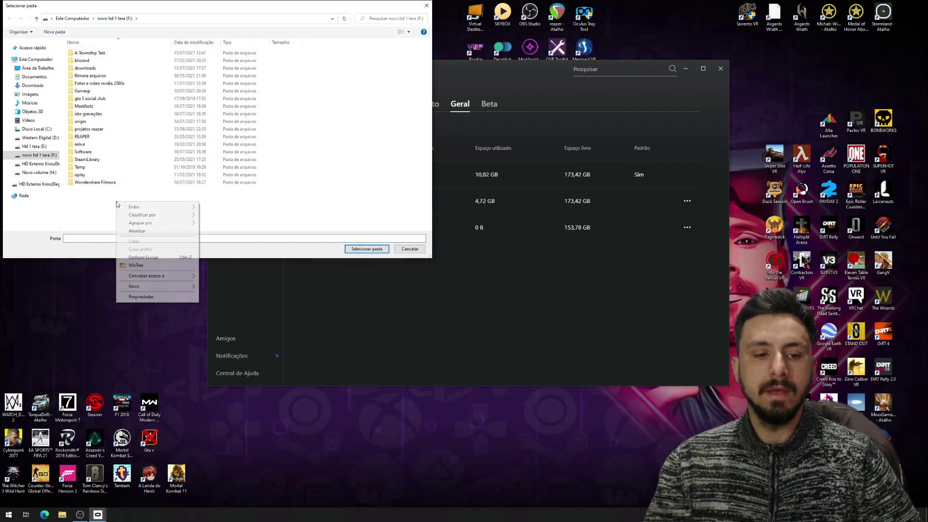
mouse_move(145, 286)
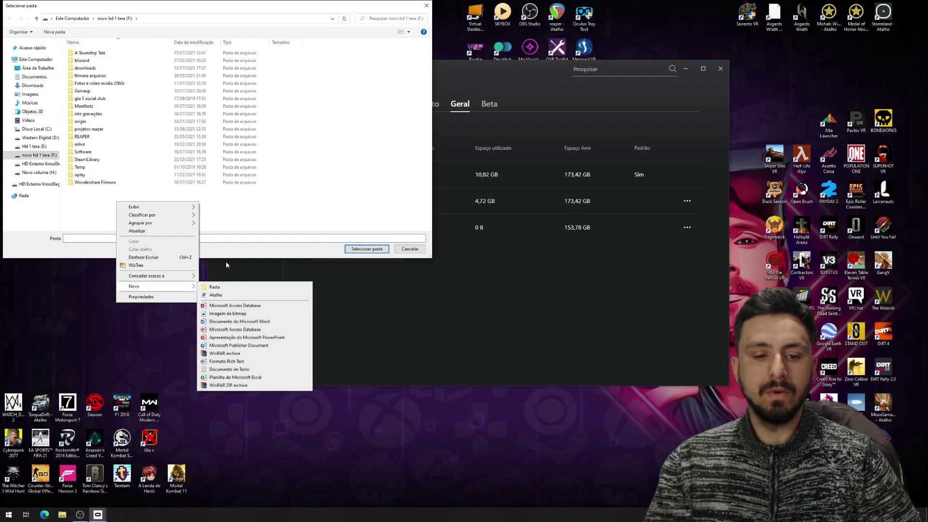
click(231, 287)
text(jogos oculus)
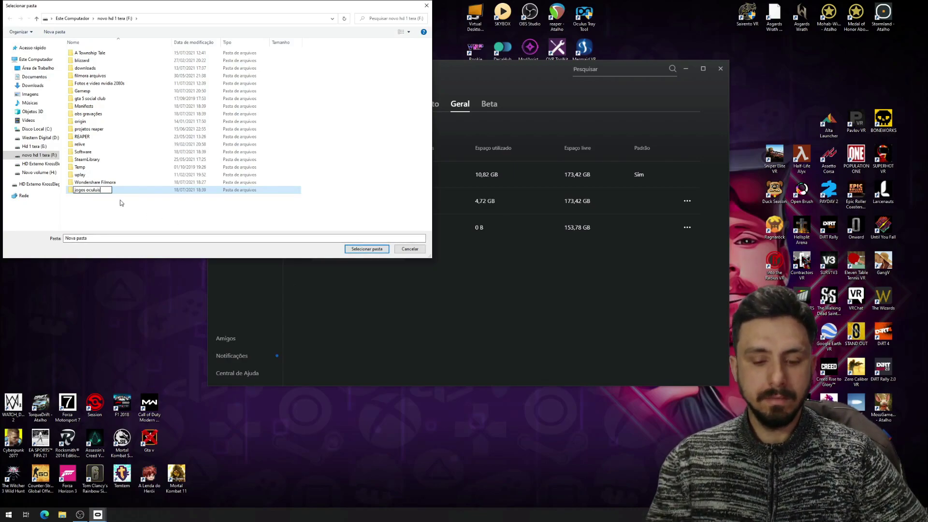
key(Return)
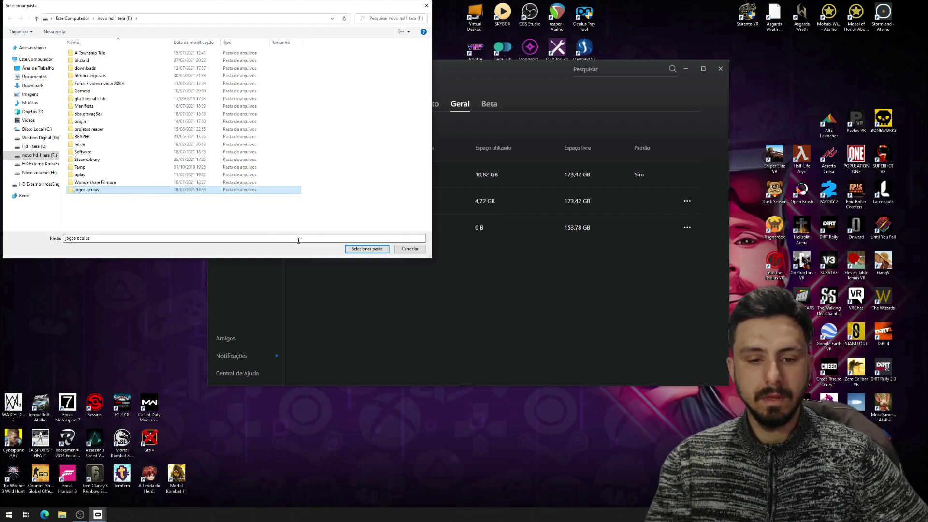
click(366, 249)
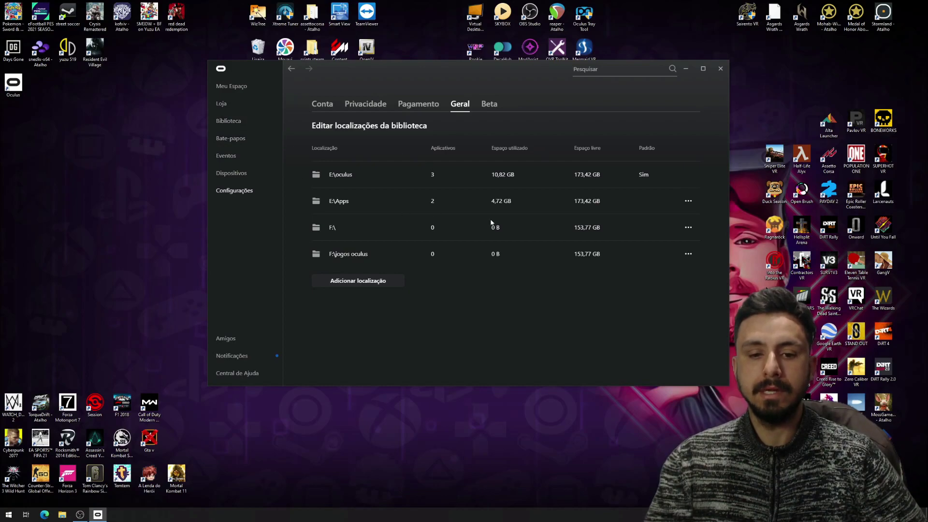
Delete the F:\jogos oculus and F:\ folders from the library locations, confirming each deletion
click(688, 254)
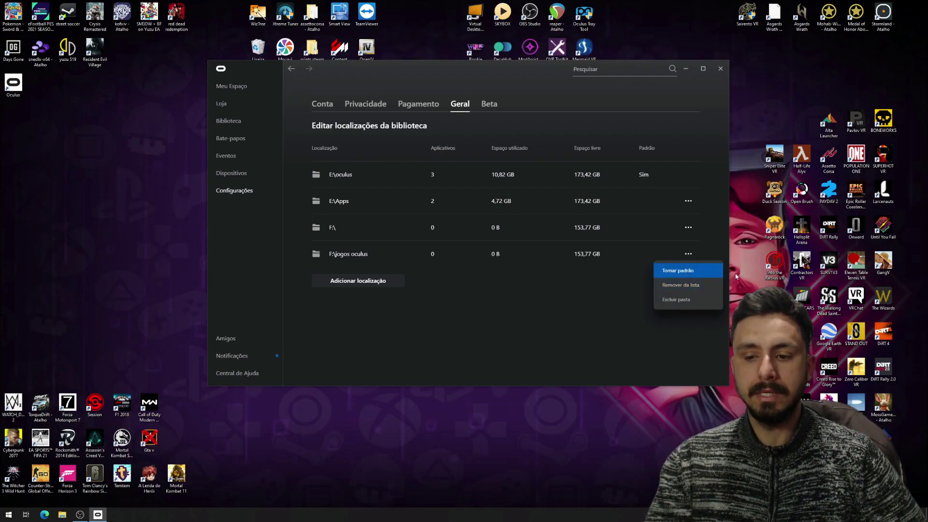
click(685, 304)
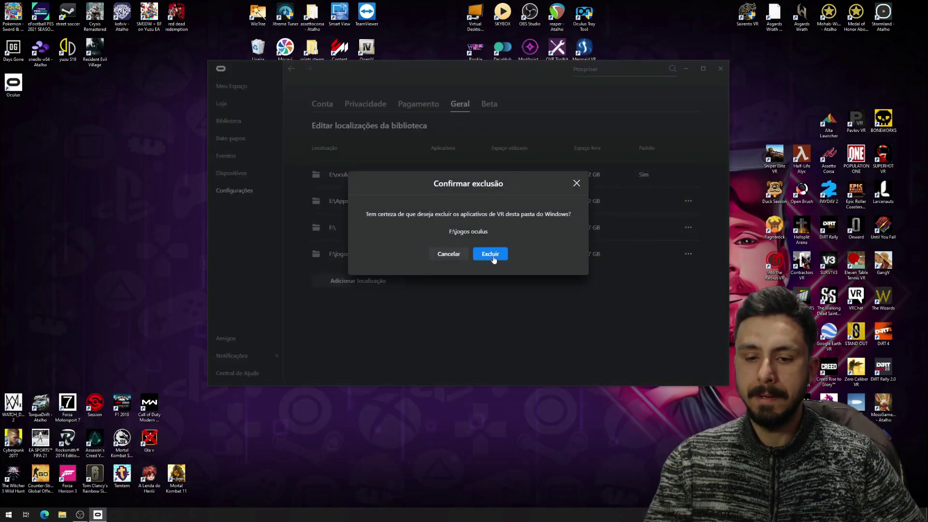
click(494, 260)
click(686, 228)
click(689, 273)
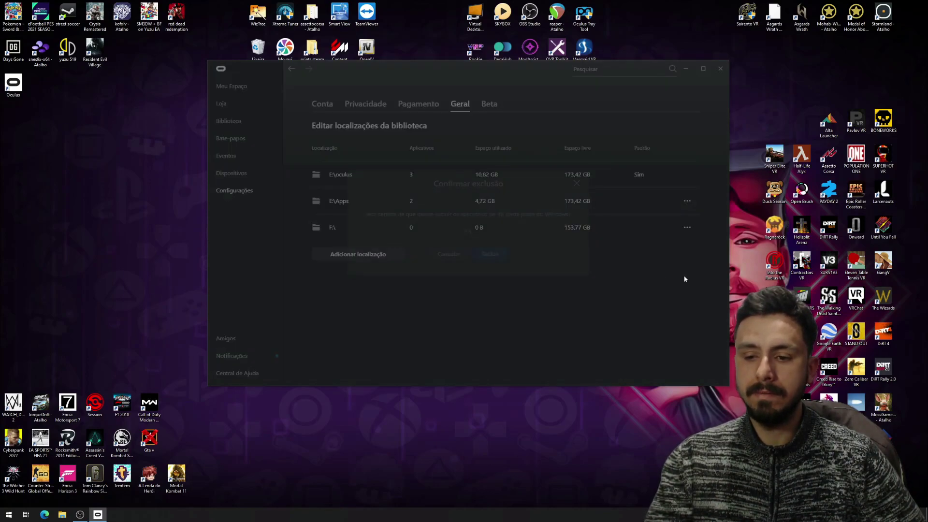
click(499, 258)
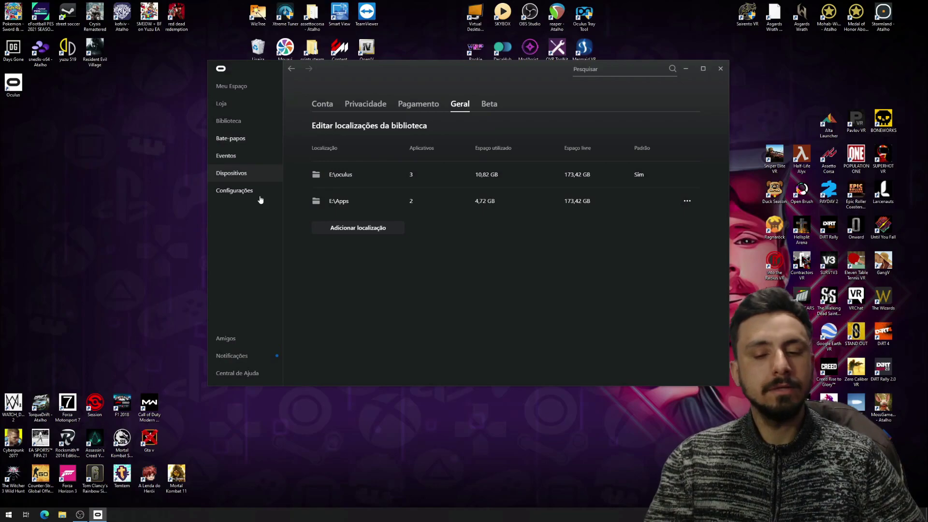
Visit the Meu Espaço home page and reopen the Oculus settings
click(241, 86)
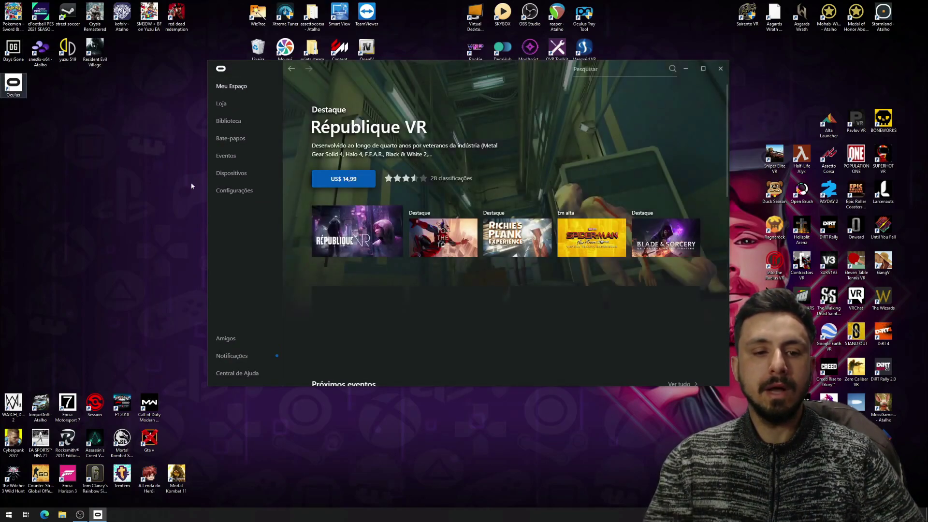
click(242, 193)
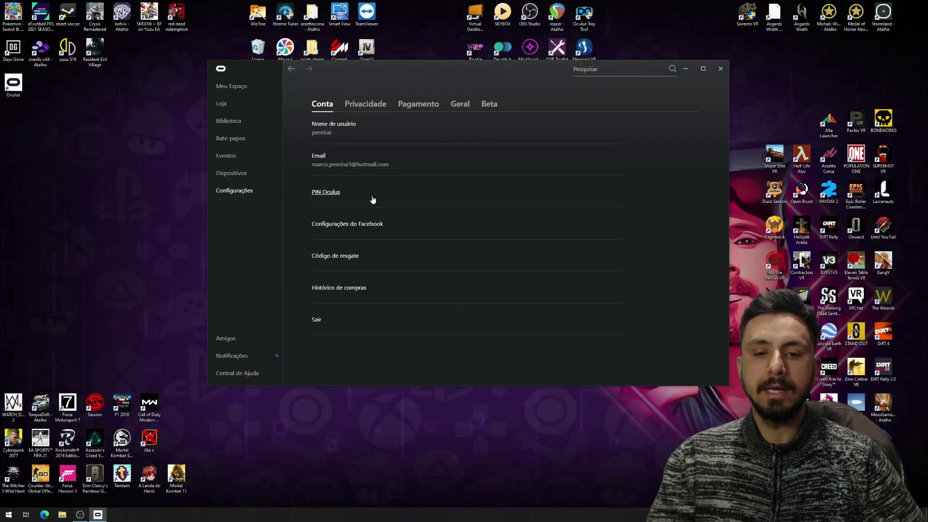